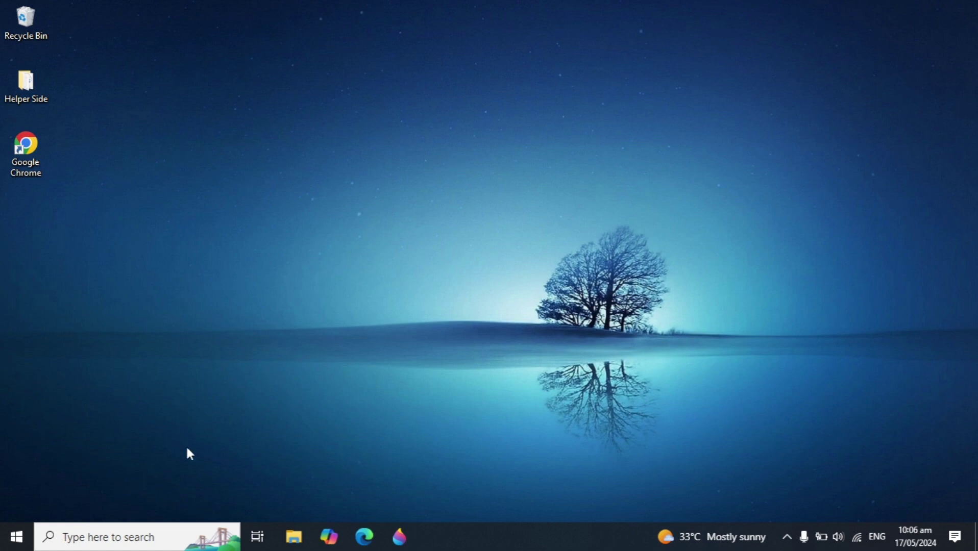
Step: Launch File Explorer and open the Local Disk (C:) drive from This PC
{"action": "left_click", "coordinate": [106, 533]}
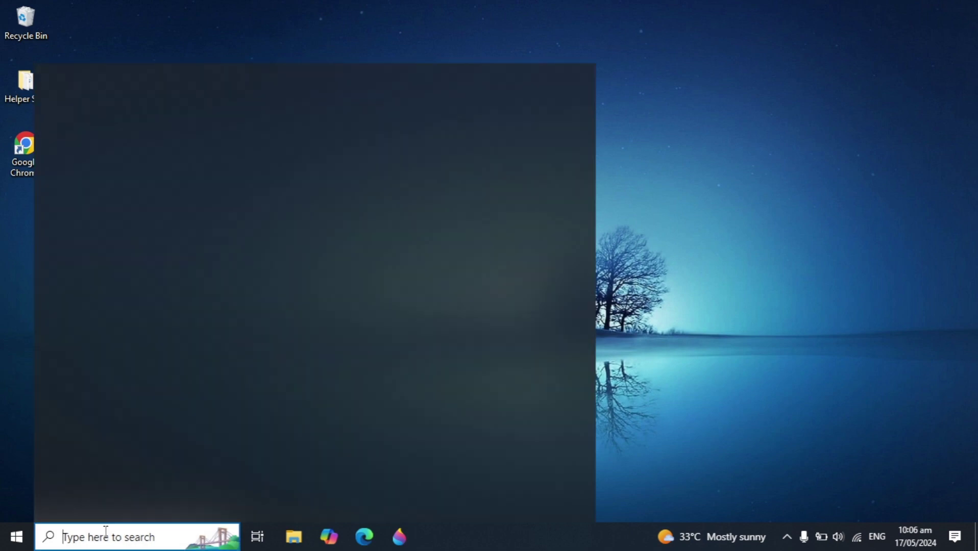
{"action": "type", "text": "fil"}
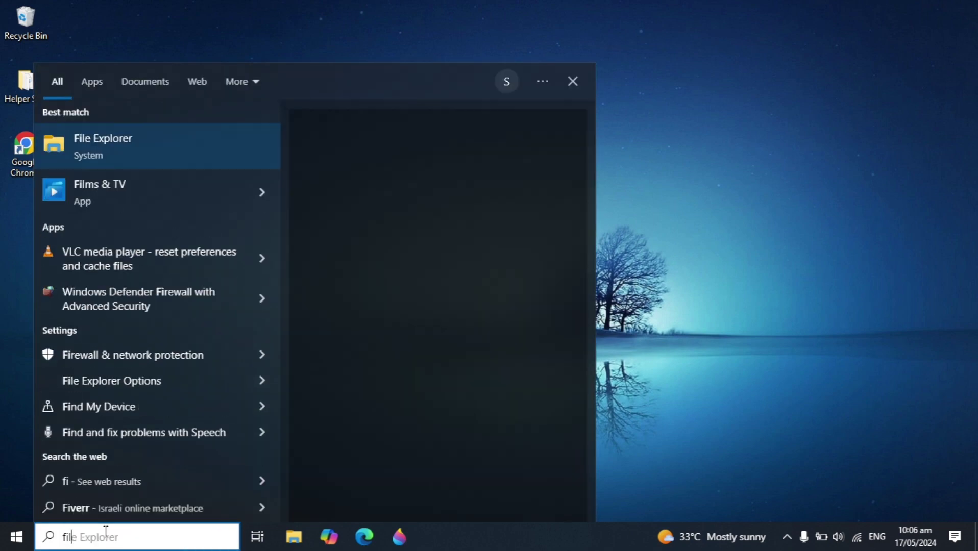
{"action": "type", "text": "e"}
{"action": "key", "text": "Return"}
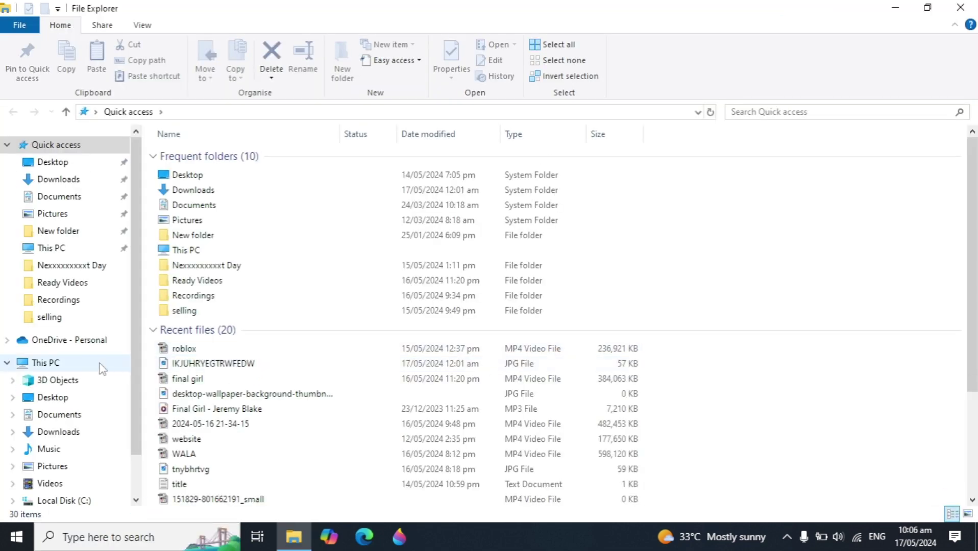
{"action": "left_click", "coordinate": [45, 363]}
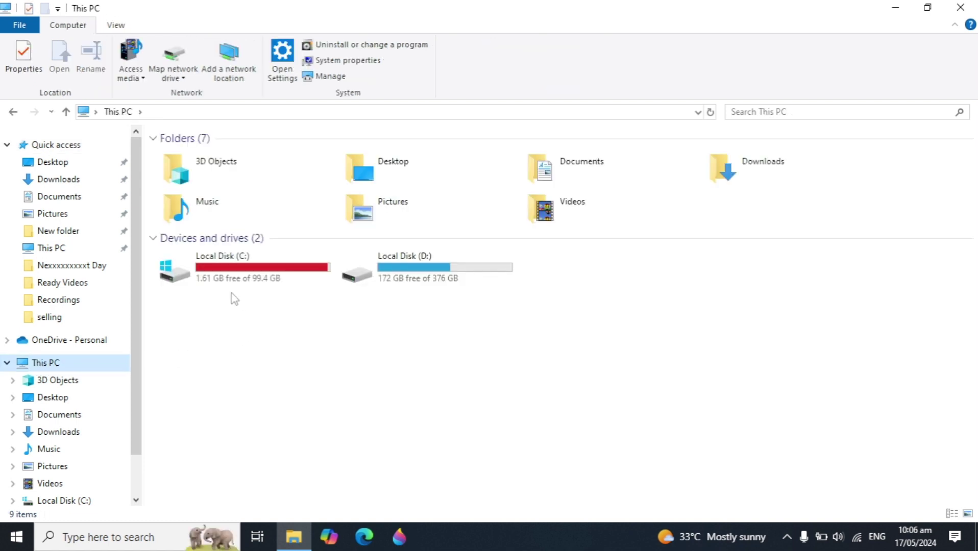
{"action": "left_click", "coordinate": [275, 276]}
{"action": "double_click", "coordinate": [275, 276]}
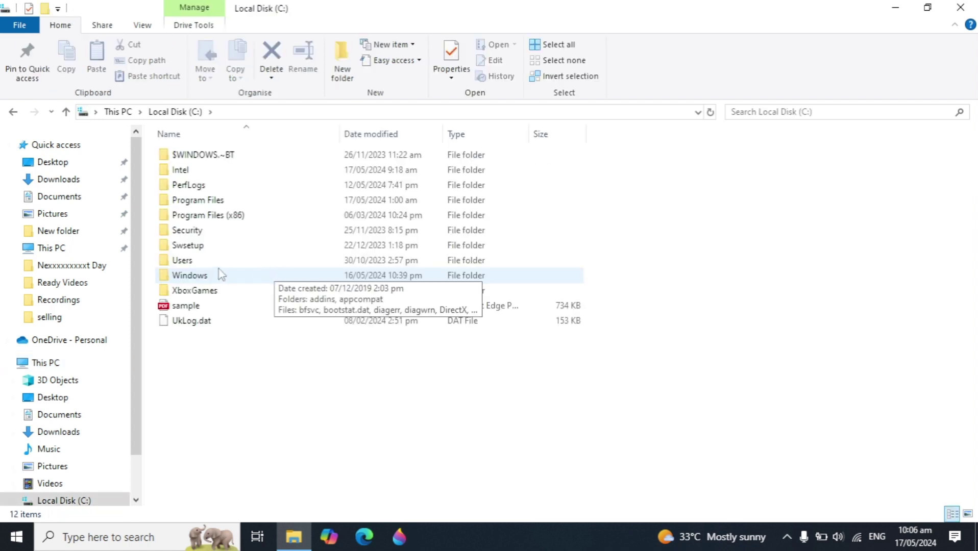
Step: Open C:\Windows\SoftwareDistribution and select all of its items
{"action": "left_click", "coordinate": [237, 280]}
{"action": "double_click", "coordinate": [236, 280]}
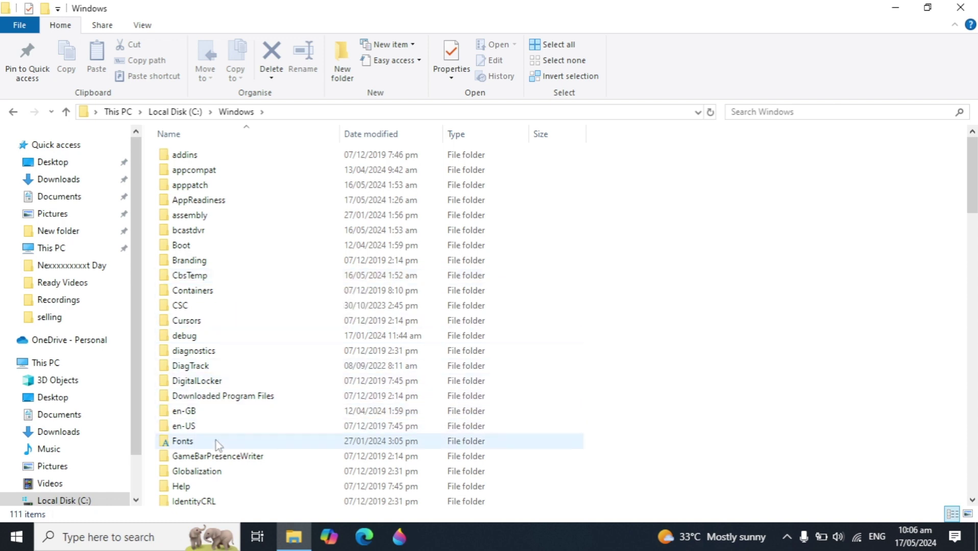
{"action": "scroll", "coordinate": [284, 408], "scroll_direction": "down", "scroll_amount": 5}
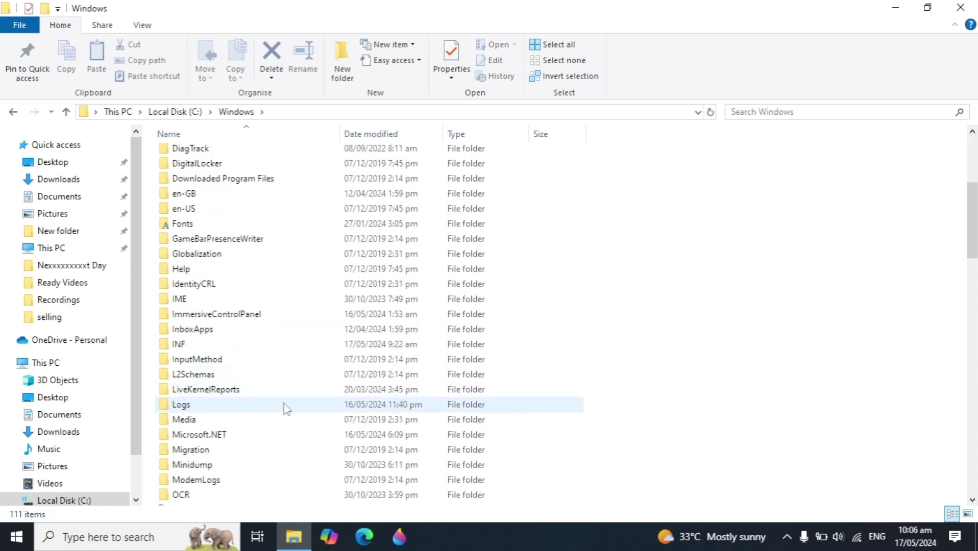
{"action": "scroll", "coordinate": [286, 408], "scroll_direction": "down", "scroll_amount": 9}
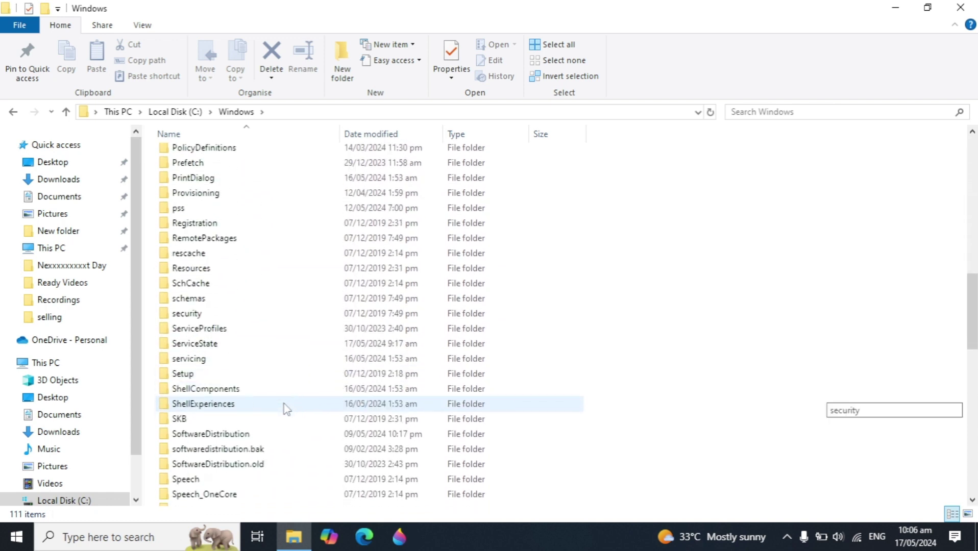
{"action": "scroll", "coordinate": [285, 408], "scroll_direction": "down", "scroll_amount": 2}
{"action": "scroll", "coordinate": [284, 408], "scroll_direction": "up", "scroll_amount": 1}
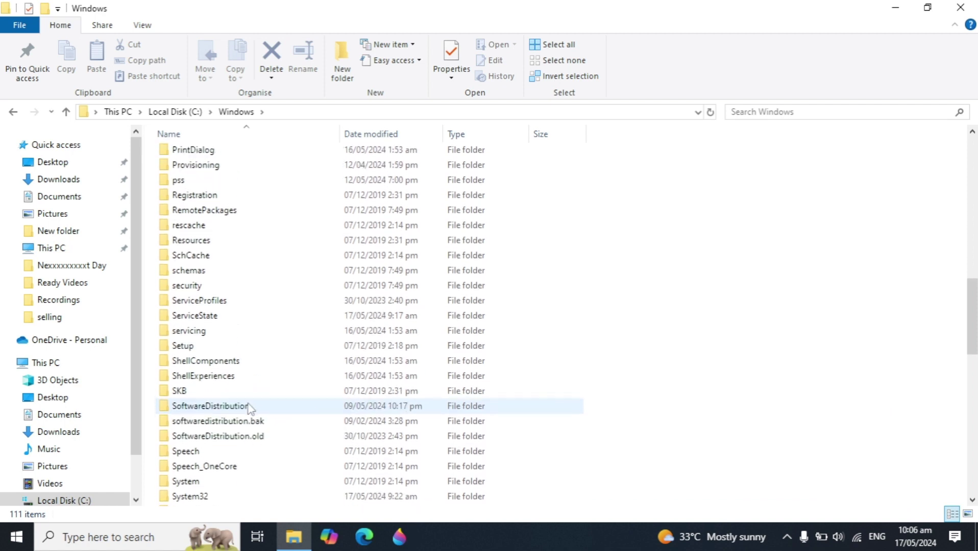
{"action": "left_click", "coordinate": [204, 407]}
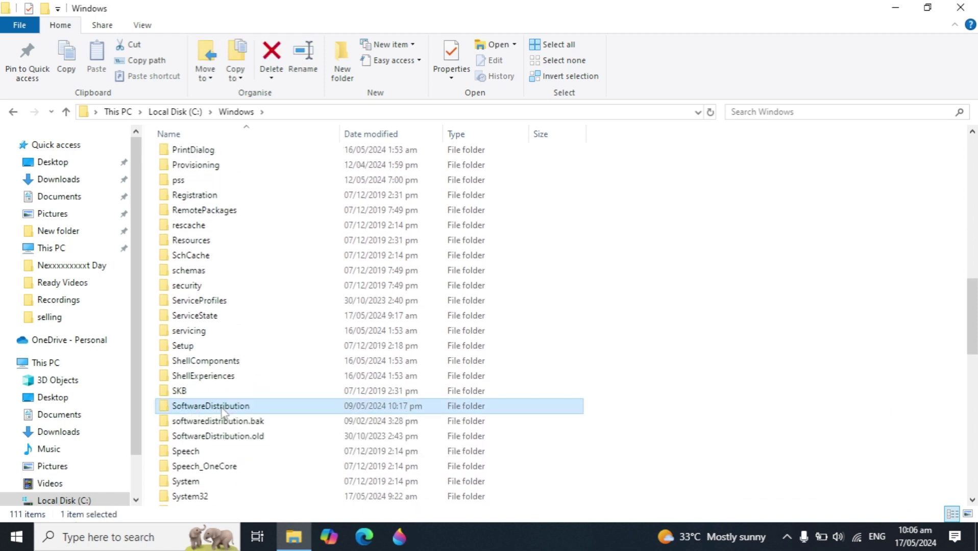
{"action": "double_click", "coordinate": [288, 411]}
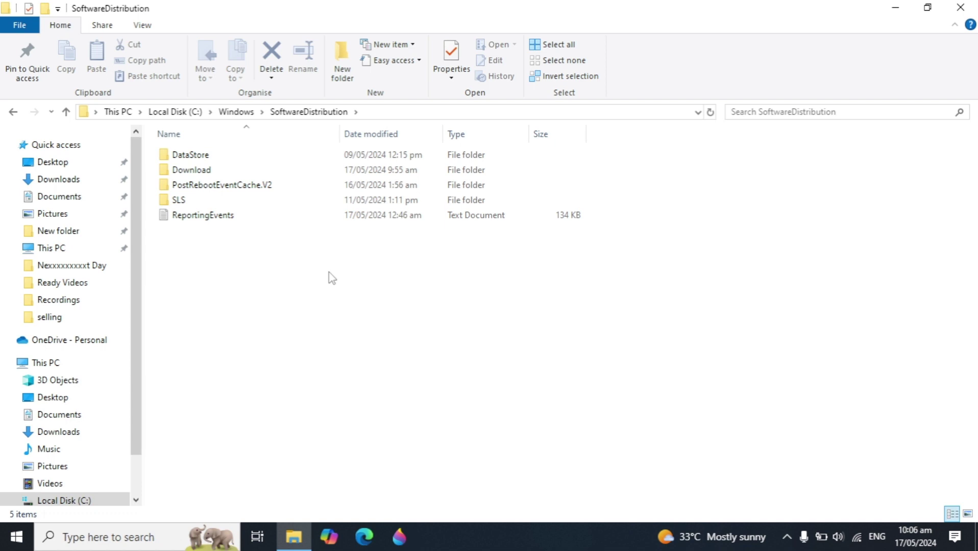
{"action": "key", "text": "ctrl+a"}
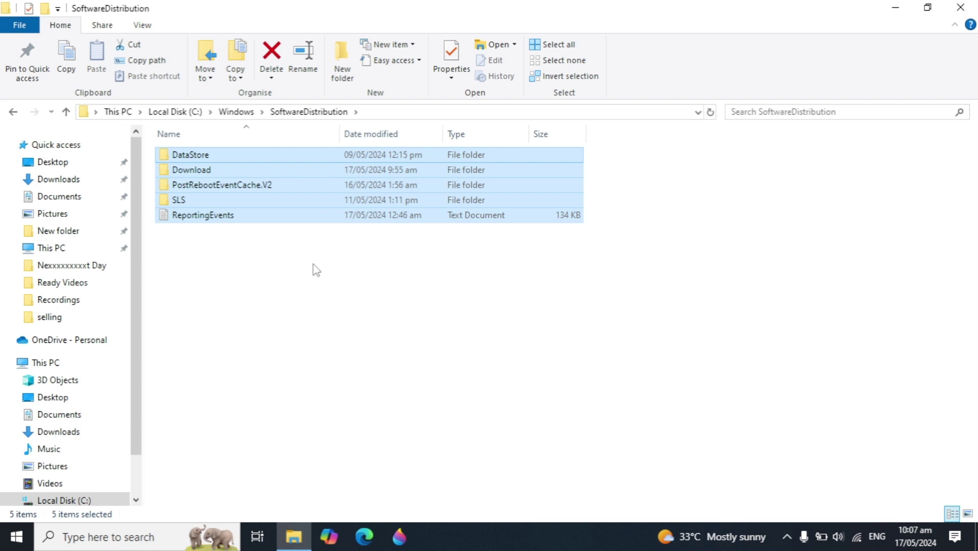
Step: Delete the selected items with admin permission, skip all in-use items, and close File Explorer
{"action": "key", "text": "Delete"}
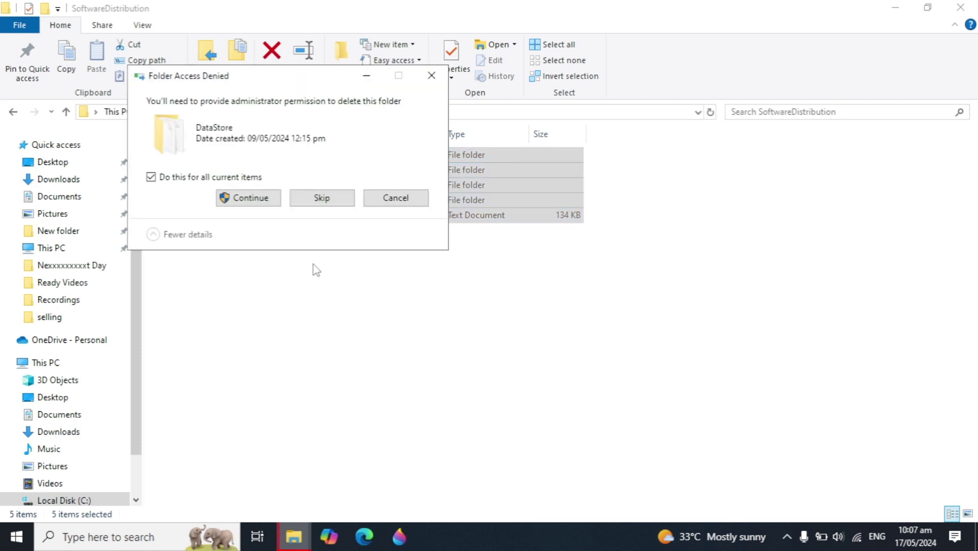
{"action": "left_click", "coordinate": [250, 198]}
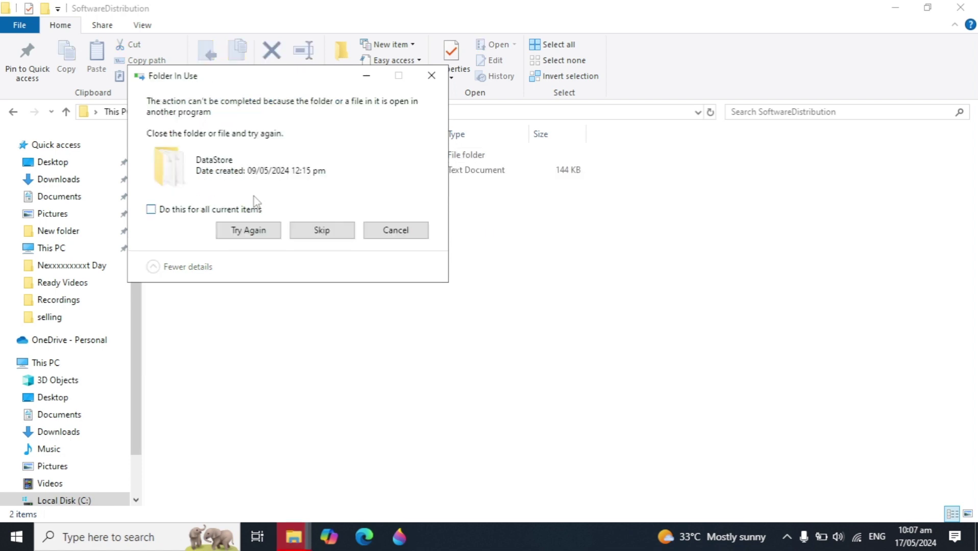
{"action": "left_click", "coordinate": [152, 211]}
{"action": "left_click", "coordinate": [338, 231]}
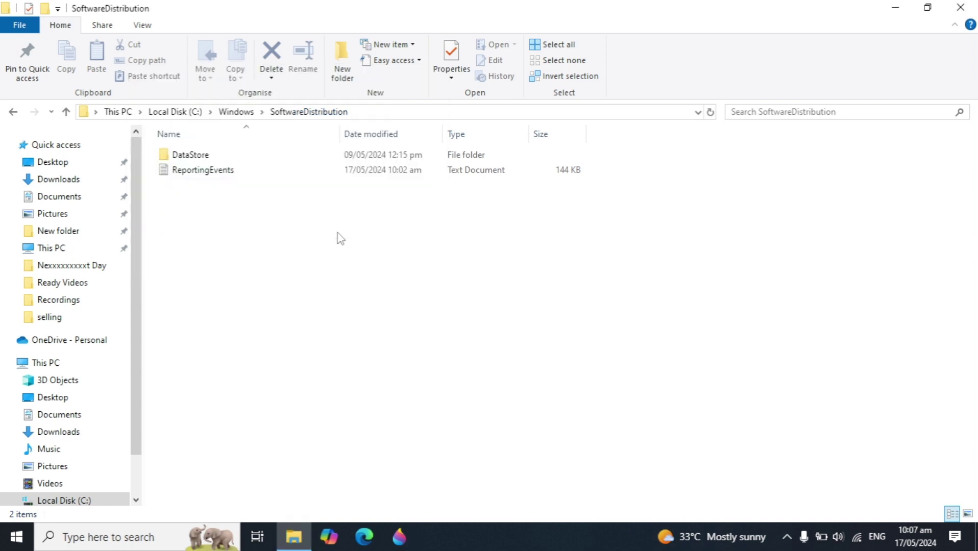
{"action": "left_click", "coordinate": [957, 7]}
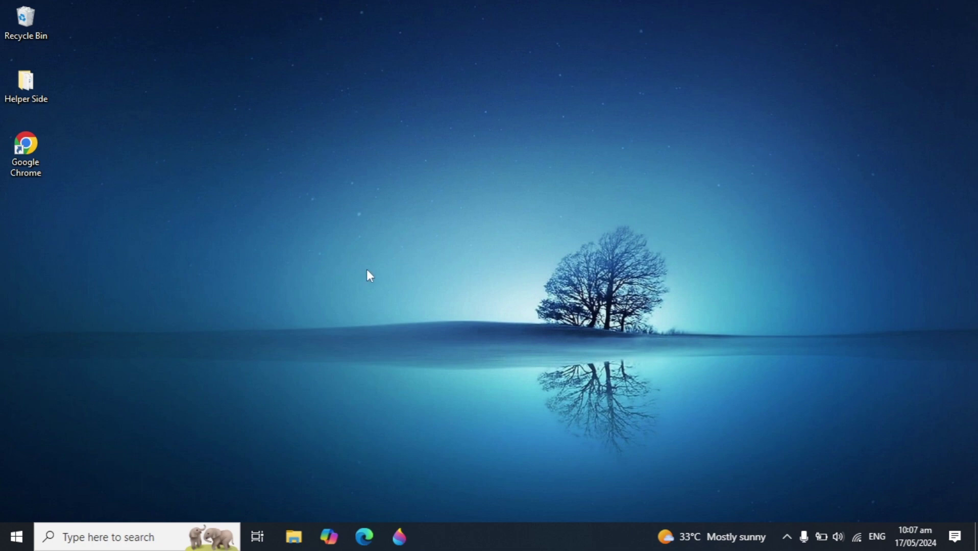
Step: Open Troubleshoot settings via search and show the additional troubleshooters list
{"action": "left_click", "coordinate": [106, 545]}
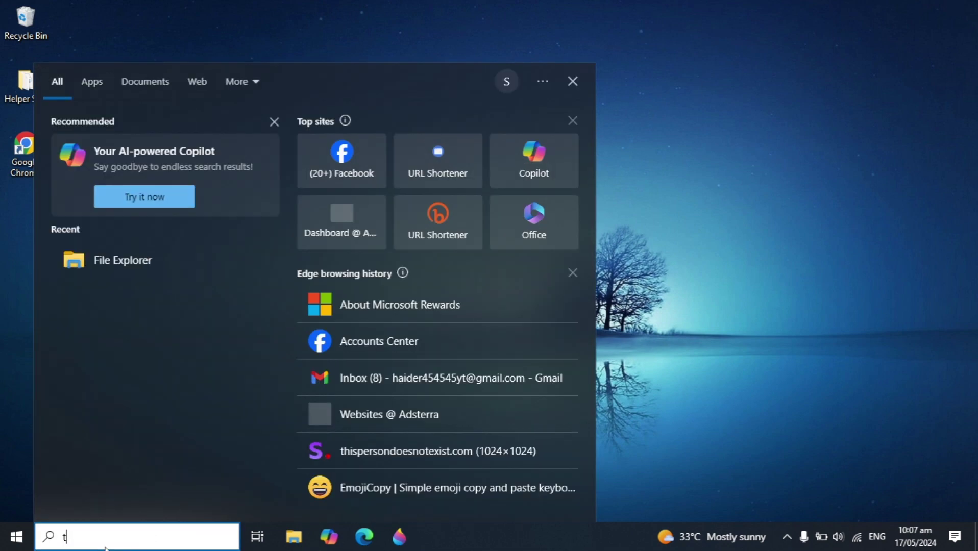
{"action": "type", "text": "troubl"}
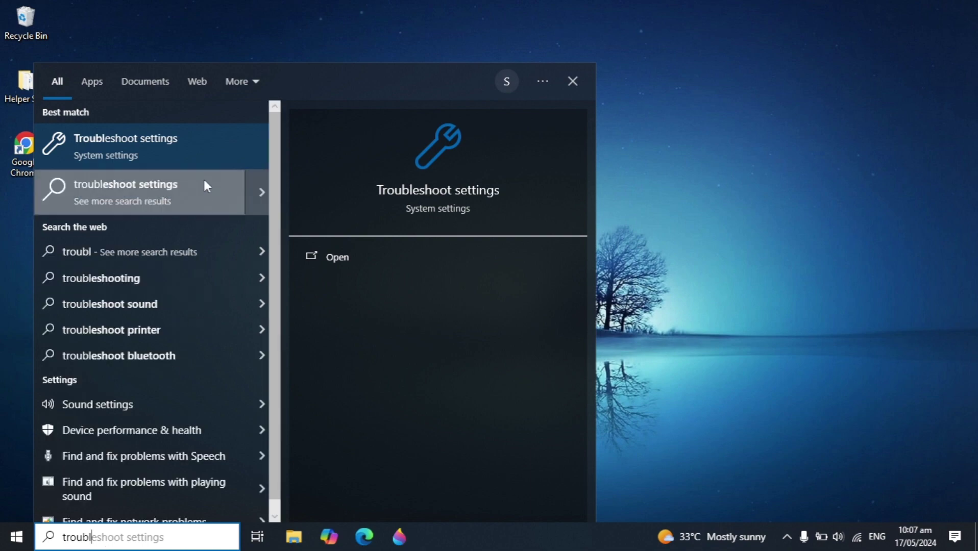
{"action": "left_click", "coordinate": [216, 147]}
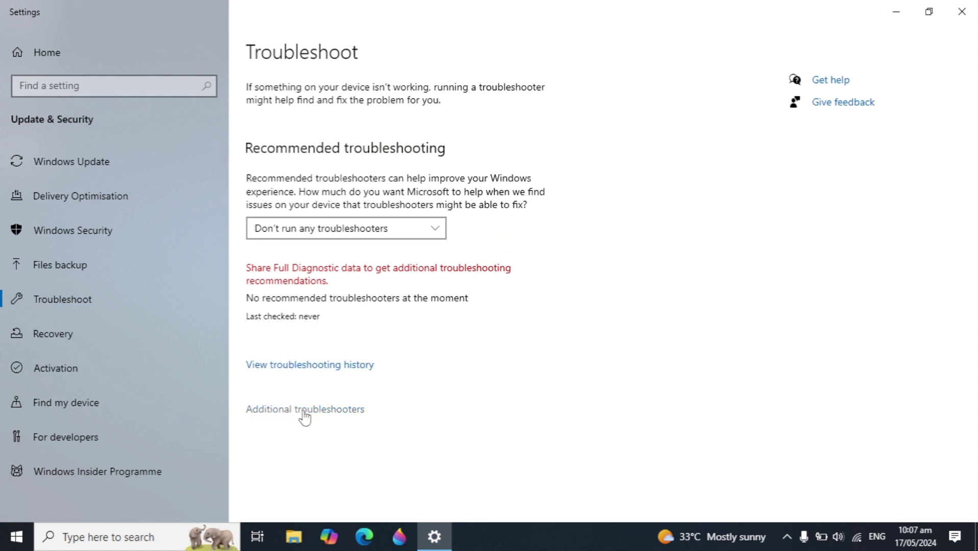
{"action": "left_click", "coordinate": [345, 414]}
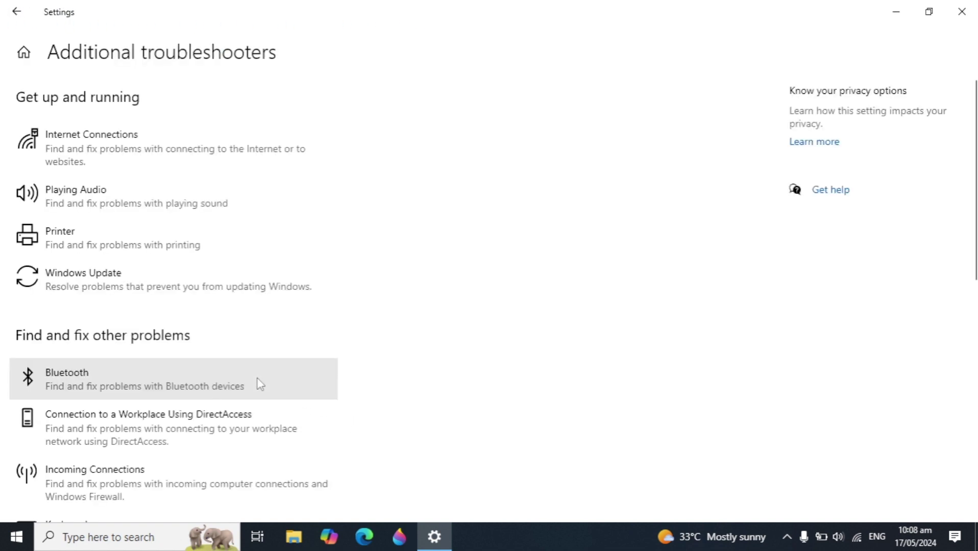
Step: Run the Windows Update troubleshooter, then cancel it and close Settings
{"action": "scroll", "coordinate": [247, 373], "scroll_direction": "down", "scroll_amount": 2}
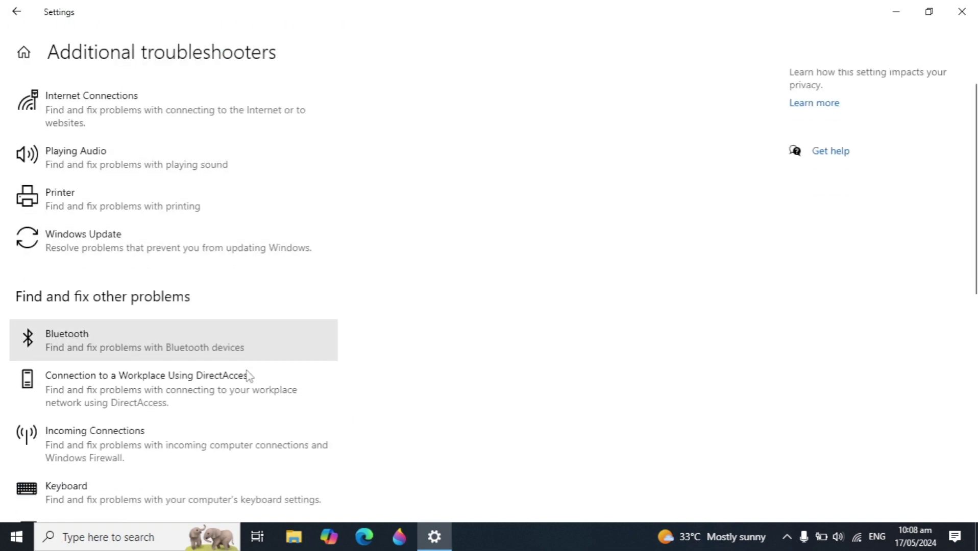
{"action": "scroll", "coordinate": [247, 376], "scroll_direction": "down", "scroll_amount": 1}
{"action": "scroll", "coordinate": [247, 376], "scroll_direction": "up", "scroll_amount": 3}
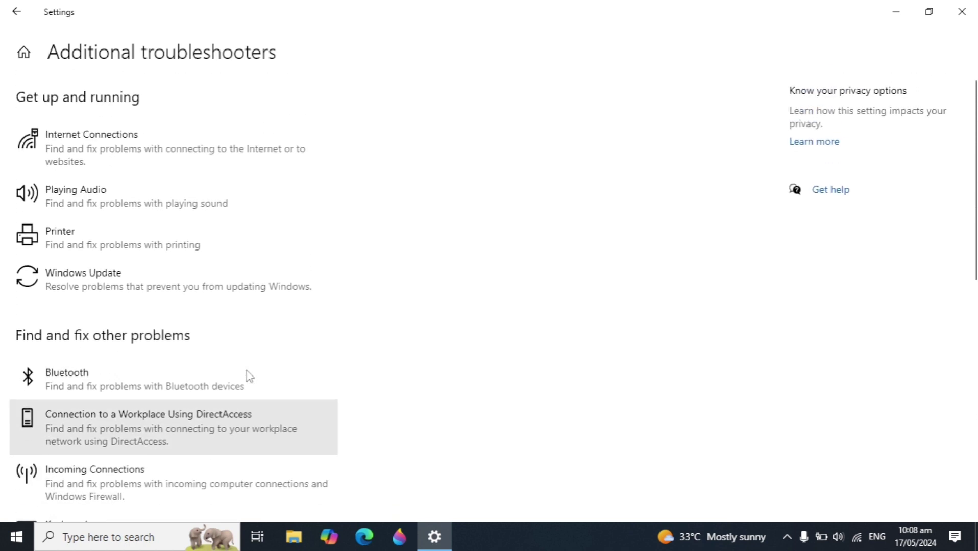
{"action": "left_click", "coordinate": [191, 275]}
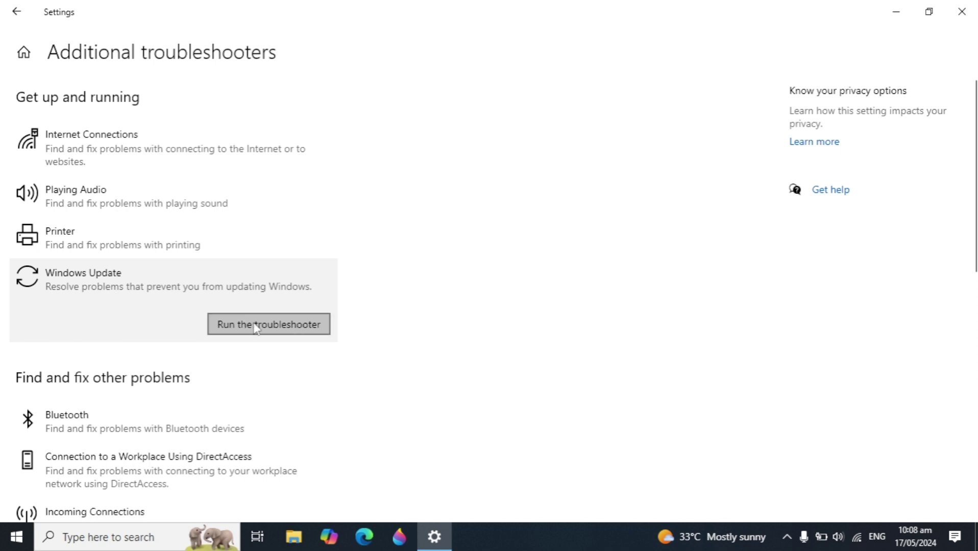
{"action": "left_click", "coordinate": [267, 327]}
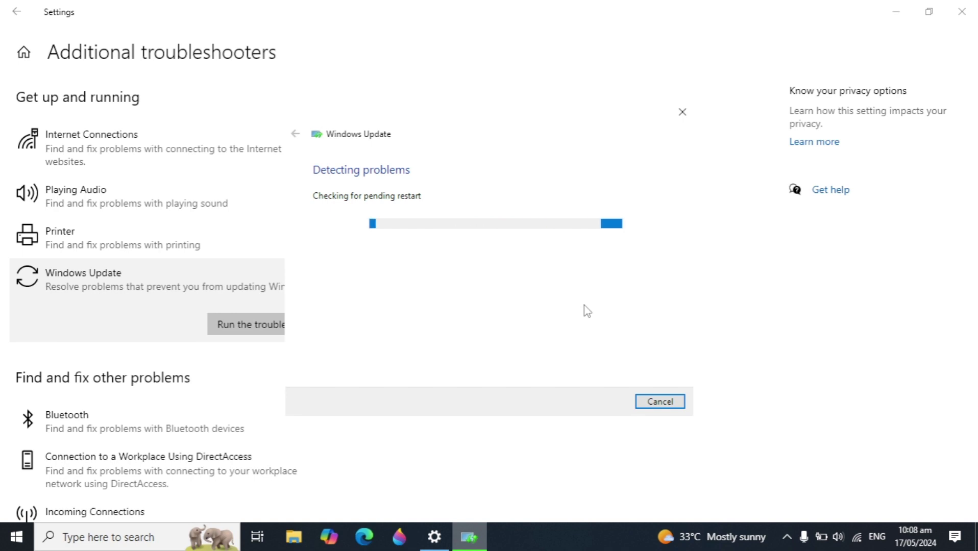
{"action": "left_click", "coordinate": [655, 406]}
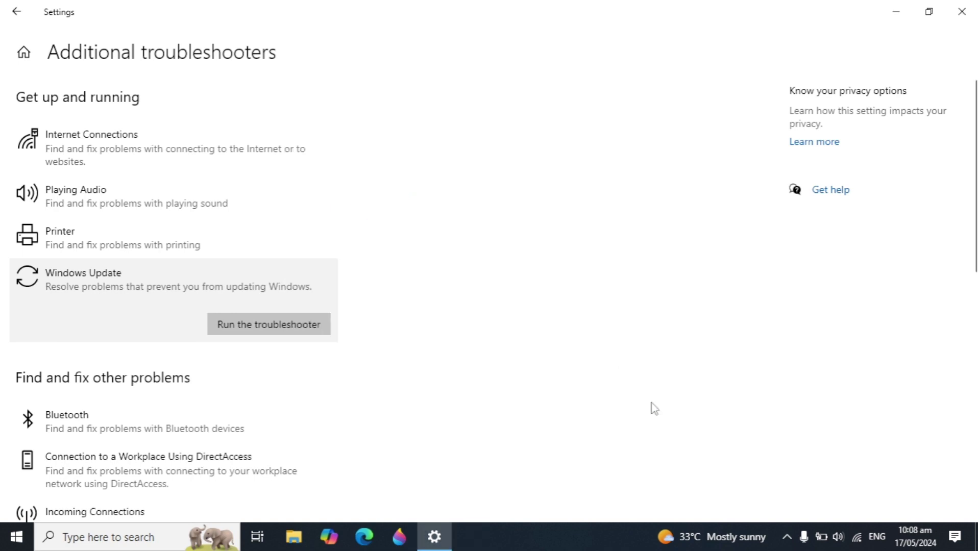
{"action": "left_click", "coordinate": [963, 9]}
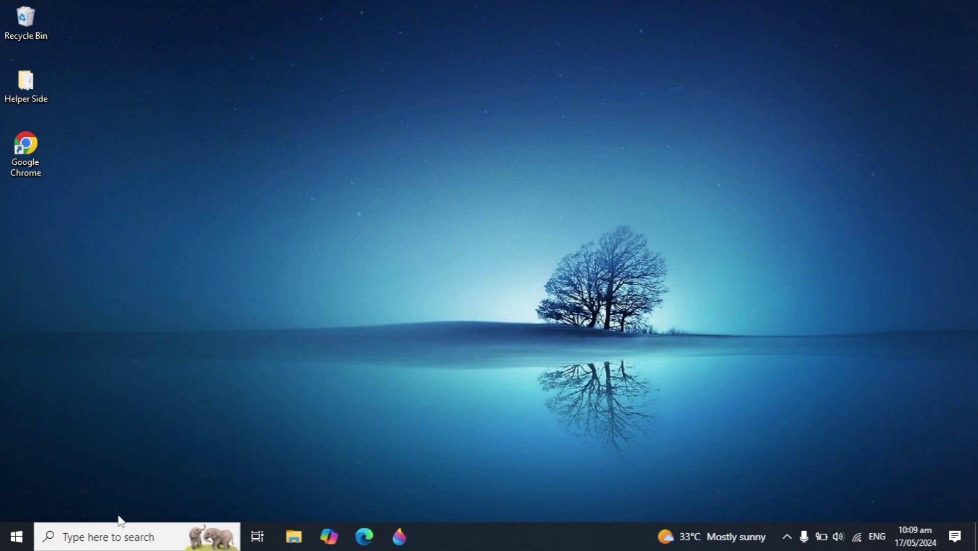
Step: Run sfc /scannow in an administrator Command Prompt, then close the window
{"action": "left_click", "coordinate": [100, 538]}
{"action": "type", "text": "c"}
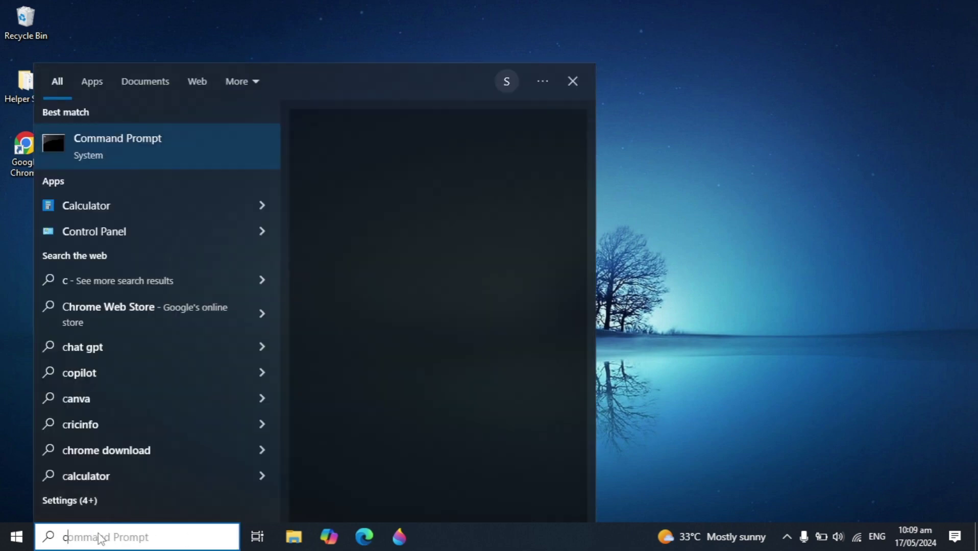
{"action": "type", "text": "md"}
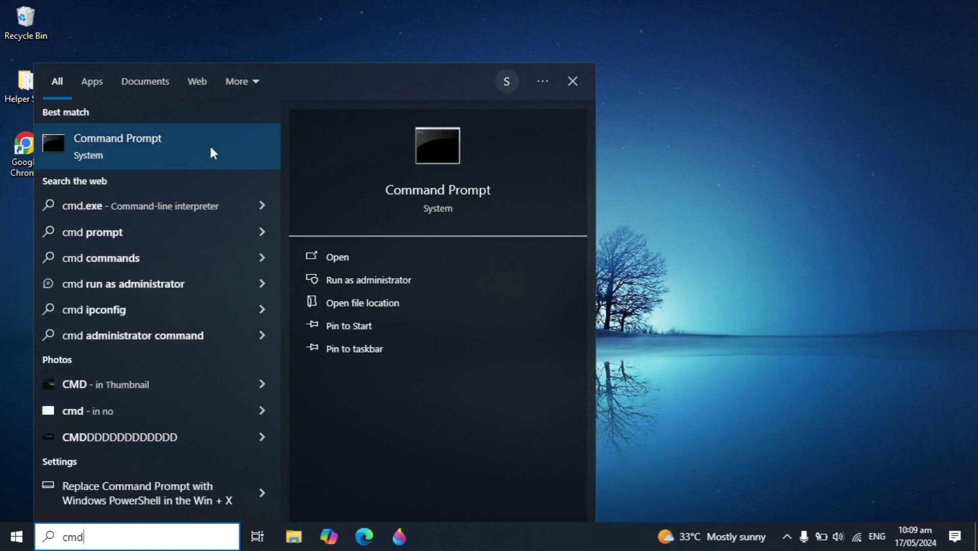
{"action": "left_click", "coordinate": [404, 284]}
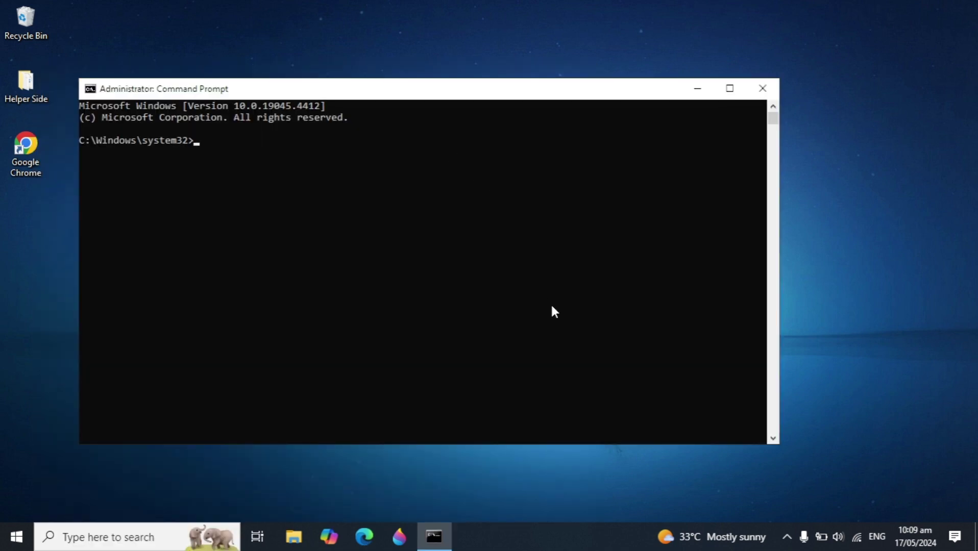
{"action": "type", "text": "sfc /scannow"}
{"action": "key", "text": "Return"}
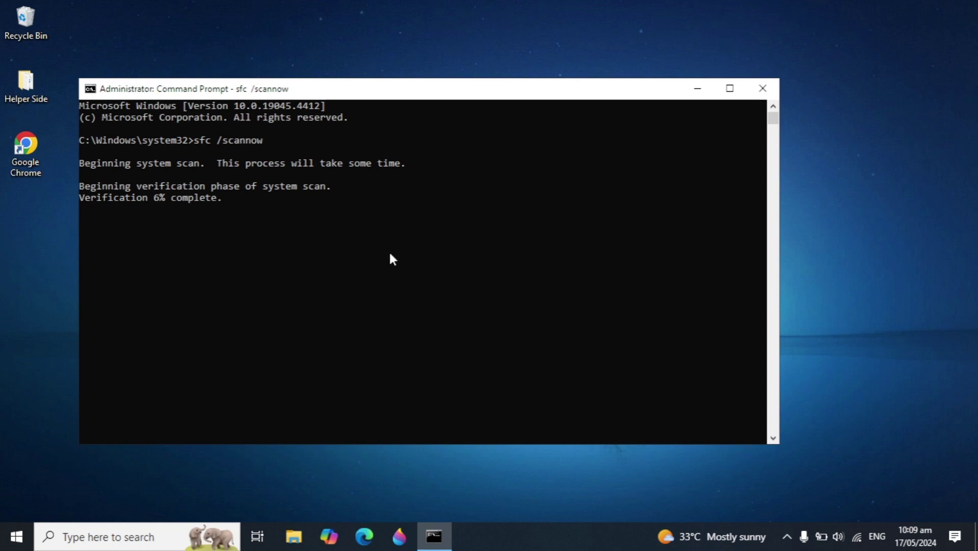
{"action": "left_click", "coordinate": [762, 88]}
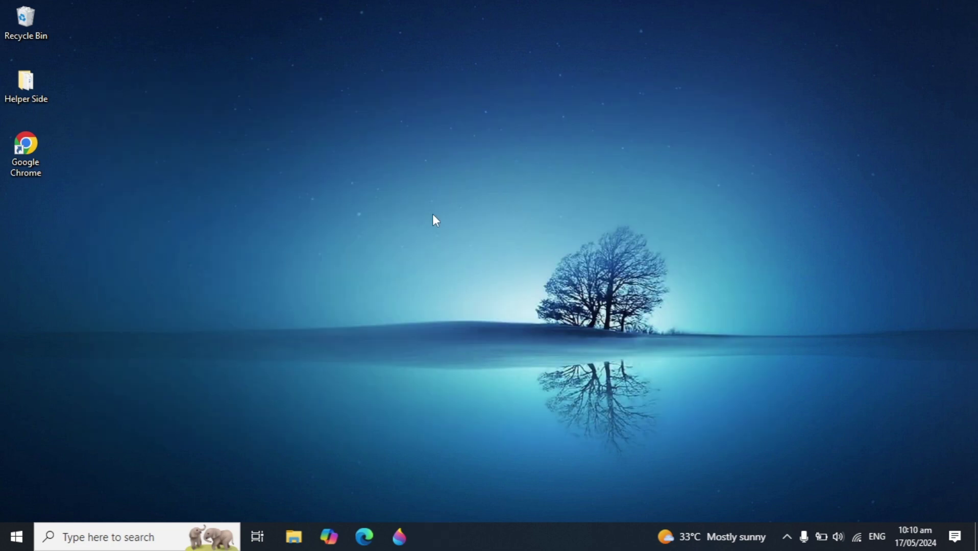
Step: Open the Services console and select the Windows Update service in the list
{"action": "left_click", "coordinate": [131, 544]}
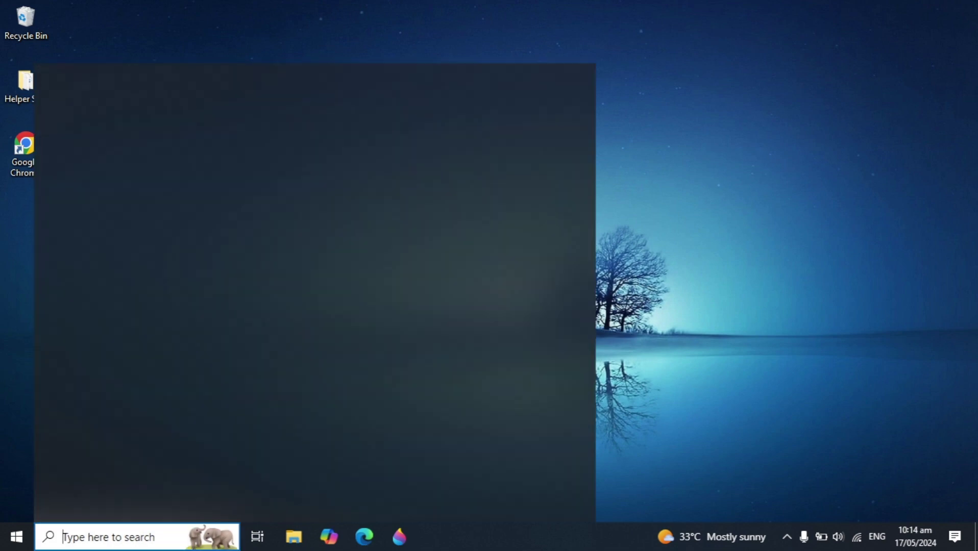
{"action": "type", "text": "serv"}
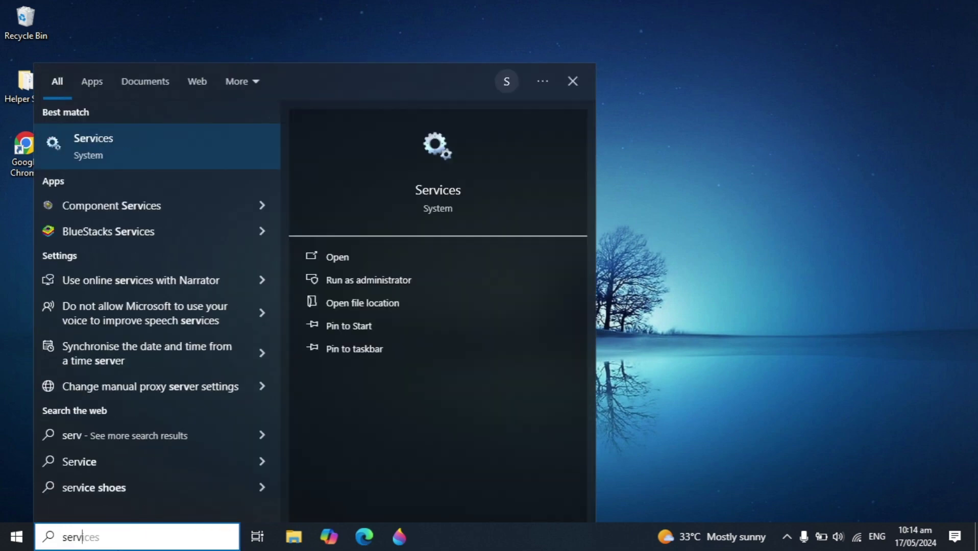
{"action": "key", "text": "Return"}
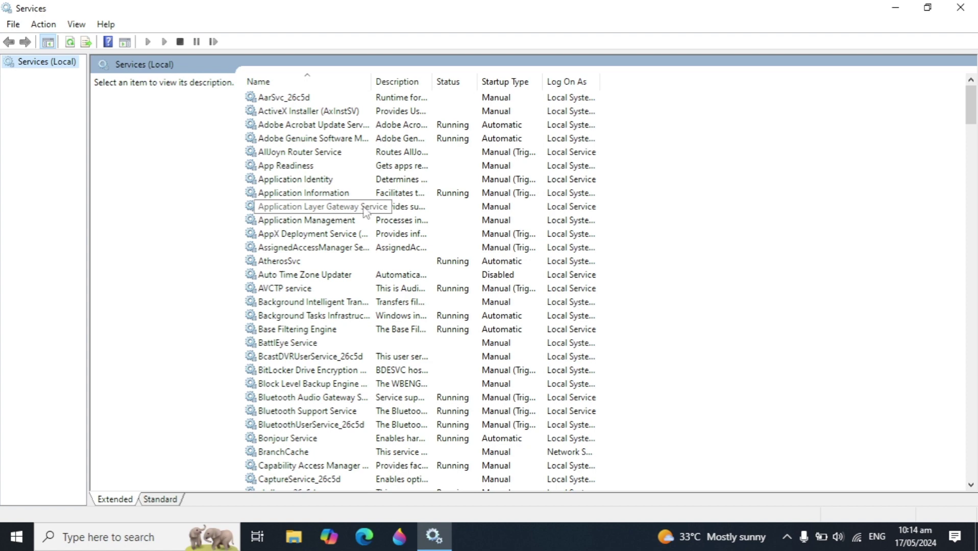
{"action": "left_click", "coordinate": [326, 210]}
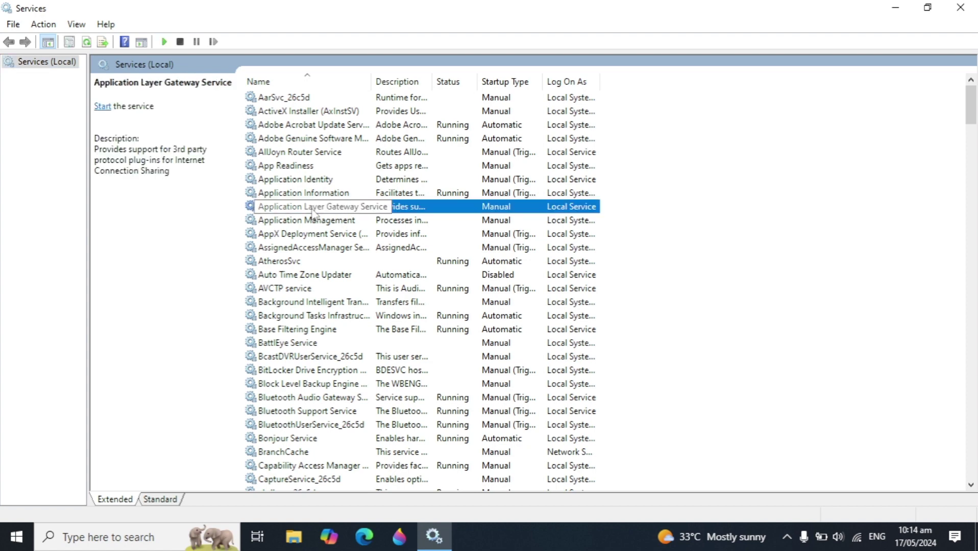
{"action": "key", "text": "w"}
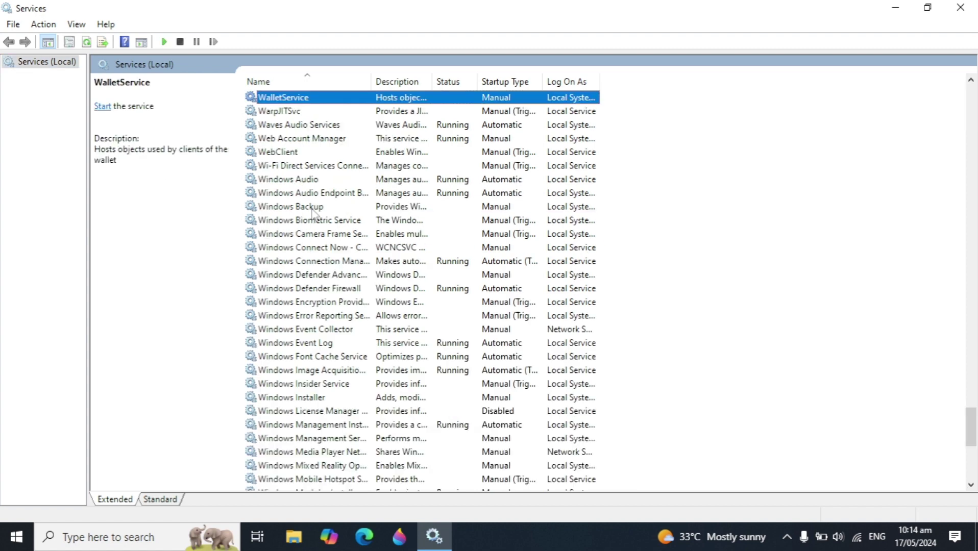
{"action": "scroll", "coordinate": [368, 295], "scroll_direction": "down", "scroll_amount": 2}
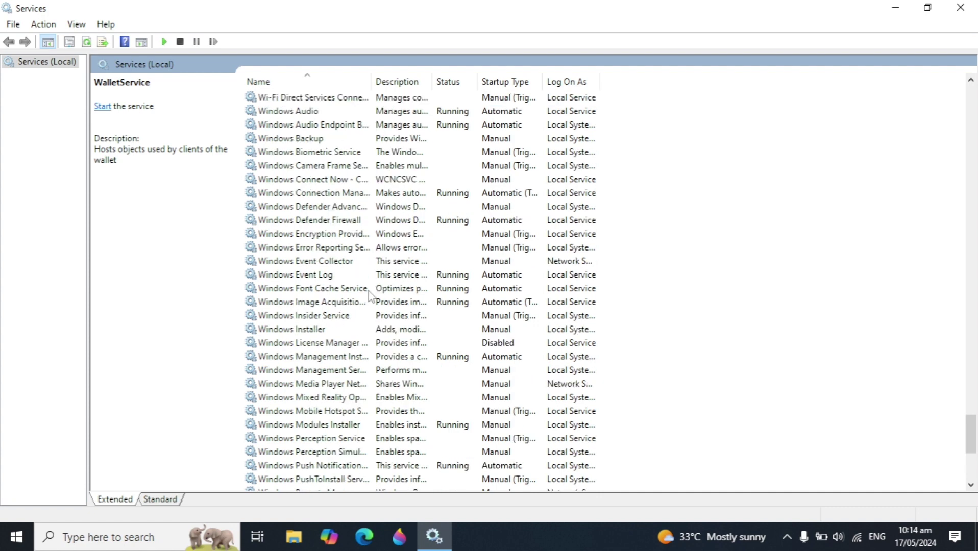
{"action": "scroll", "coordinate": [369, 295], "scroll_direction": "down", "scroll_amount": 6}
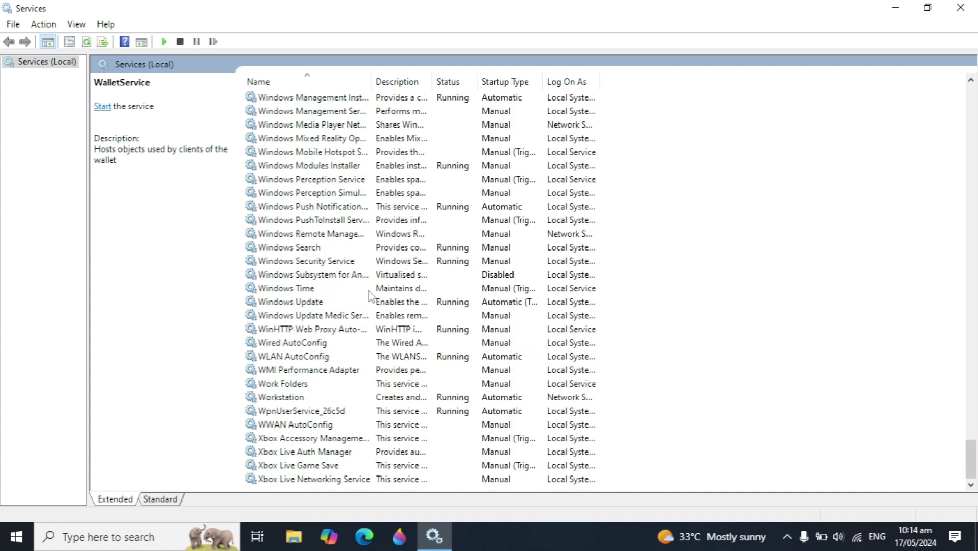
{"action": "left_click", "coordinate": [307, 305]}
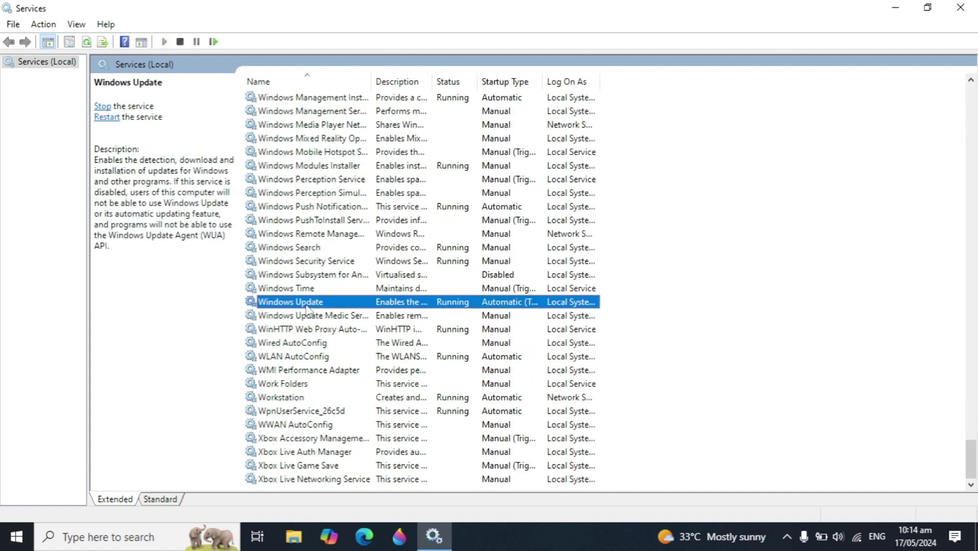
Step: Set the Windows Update service's startup type to Automatic and apply it
{"action": "double_click", "coordinate": [363, 302]}
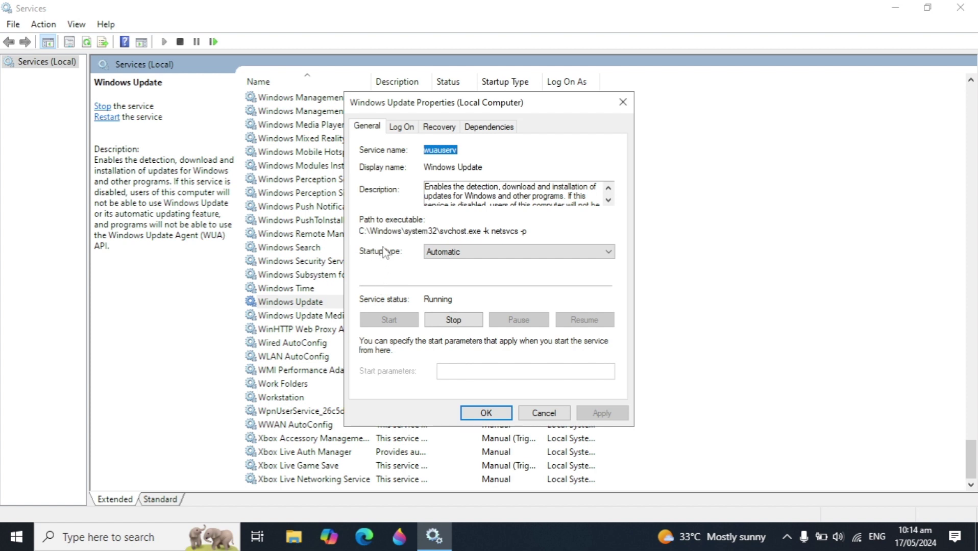
{"action": "left_click", "coordinate": [472, 253]}
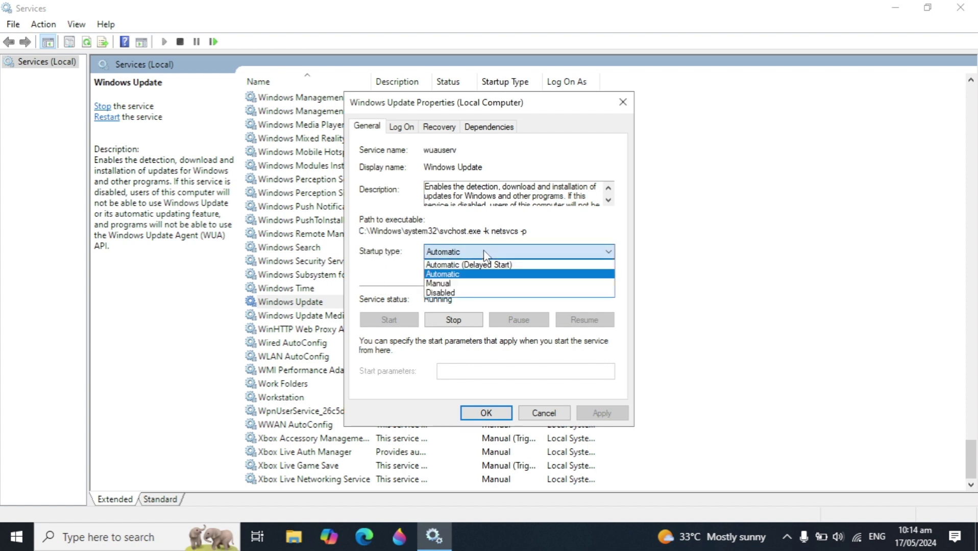
{"action": "left_click", "coordinate": [462, 275]}
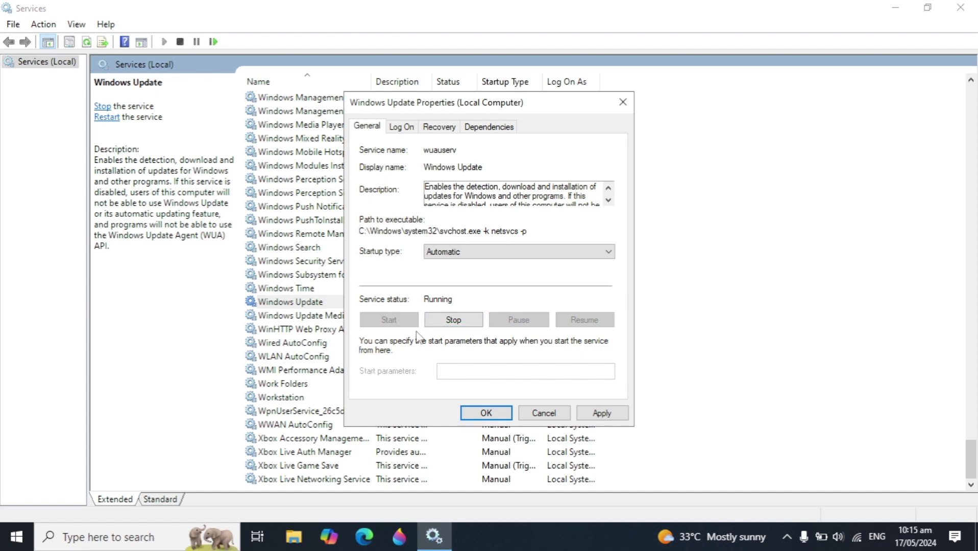
{"action": "left_click", "coordinate": [600, 415]}
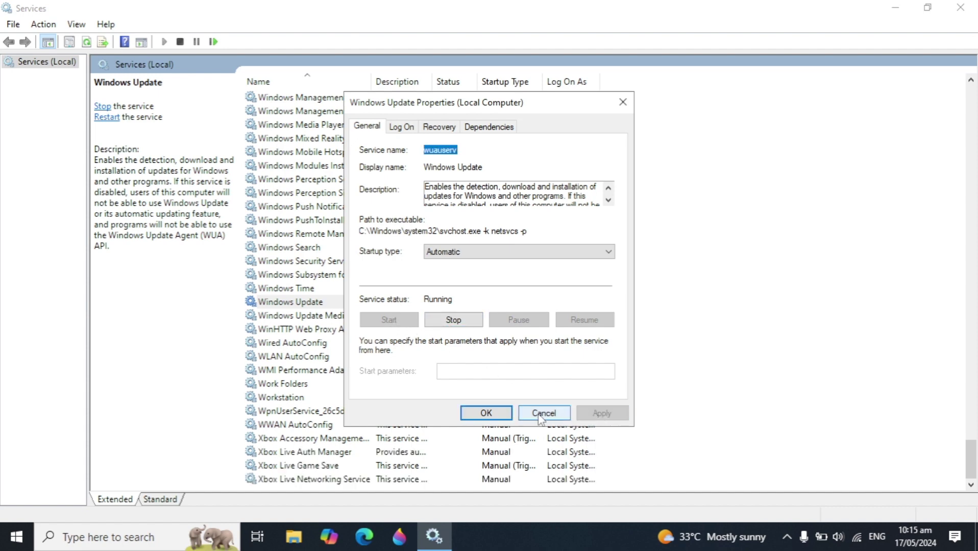